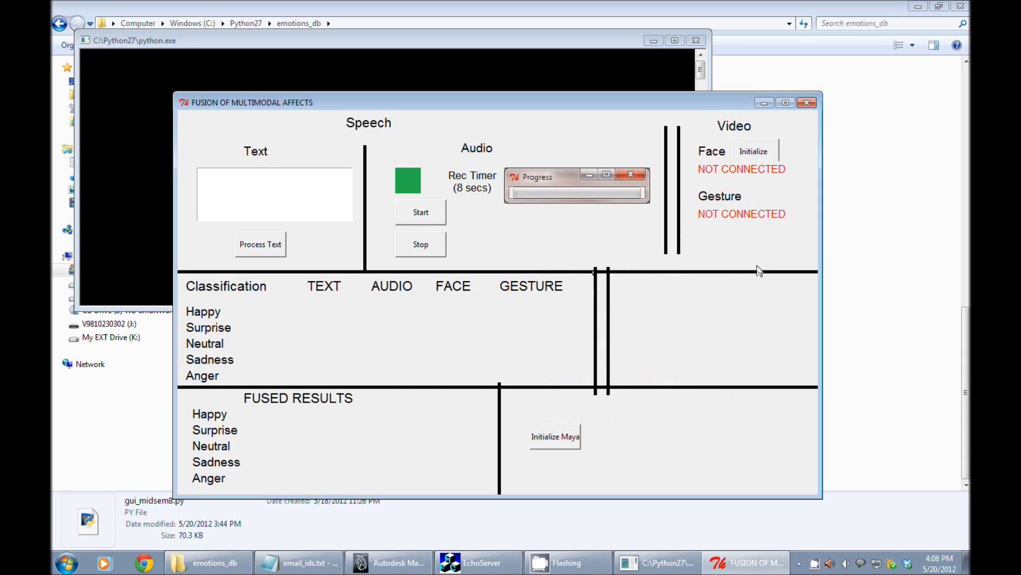
Enter 'i was happy.' in the Text box and process it for emotion scores.
{"action": "left_click", "coordinate": [258, 204]}
{"action": "type", "text": "was ha"}
{"action": "type", "text": "a"}
{"action": "key", "text": "BackSpace"}
{"action": "type", "text": "ppy."}
{"action": "left_click", "coordinate": [257, 251]}
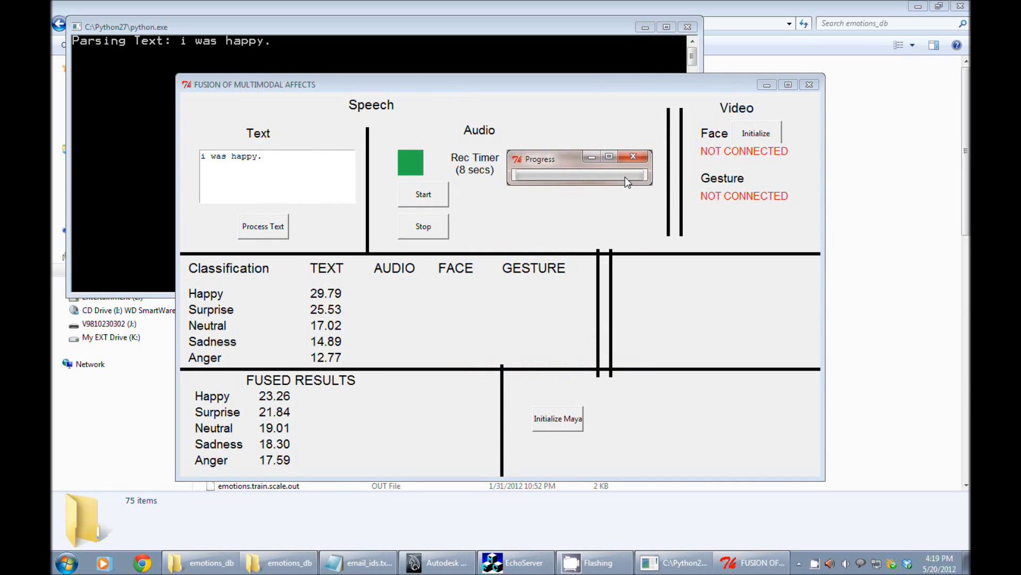
Browse the audio_main and 'audio_german - Copy' folders, then open the process folder.
{"action": "left_click", "coordinate": [879, 240]}
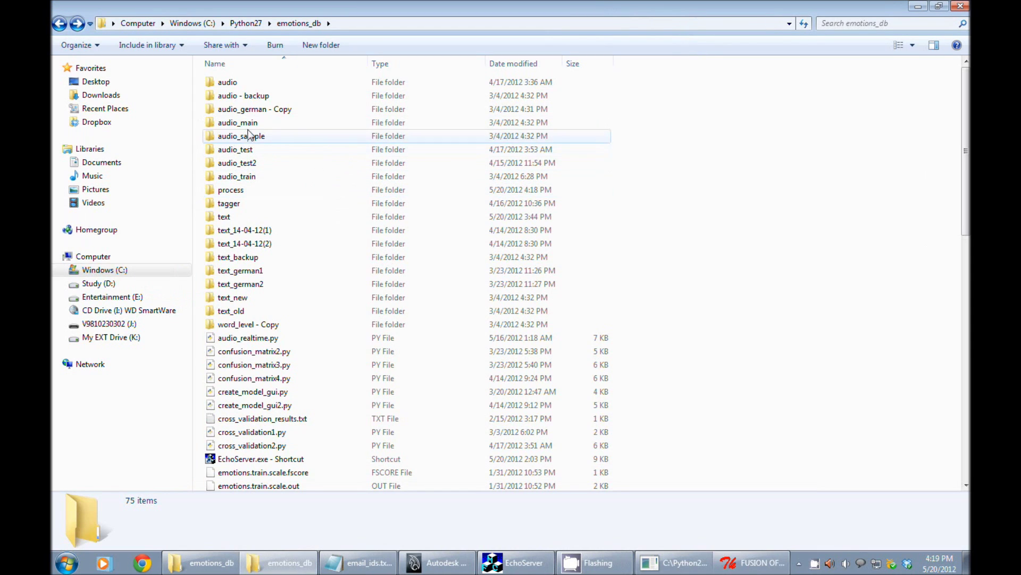
{"action": "double_click", "coordinate": [249, 125]}
{"action": "scroll", "coordinate": [382, 186], "scroll_direction": "down", "scroll_amount": 2}
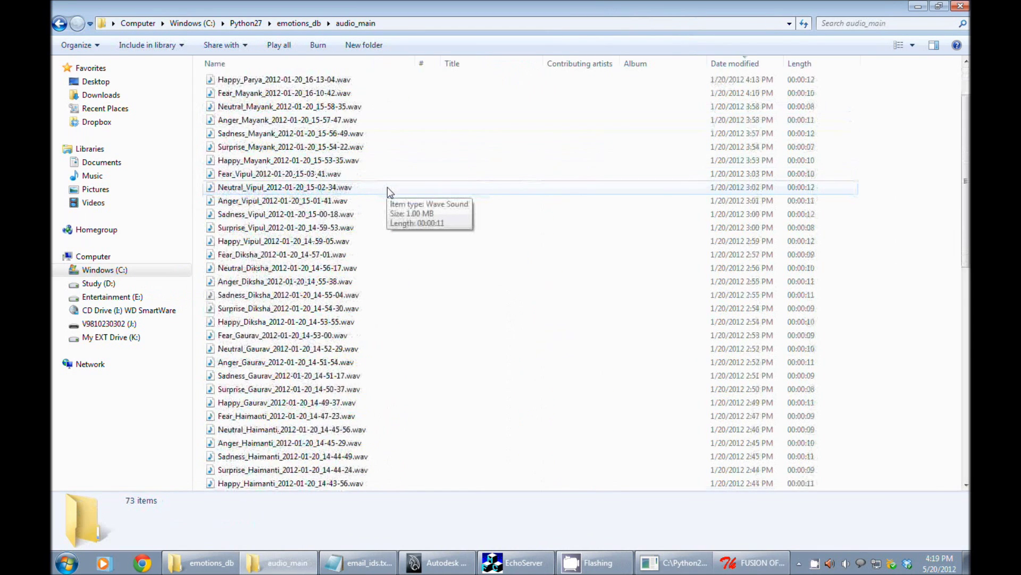
{"action": "scroll", "coordinate": [387, 188], "scroll_direction": "down", "scroll_amount": 5}
{"action": "scroll", "coordinate": [388, 189], "scroll_direction": "down", "scroll_amount": 7}
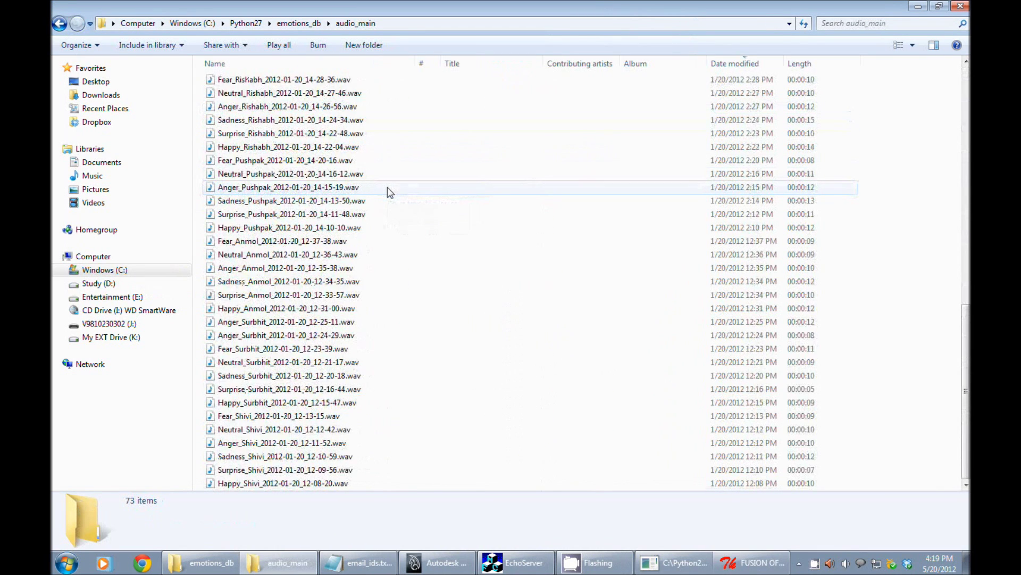
{"action": "scroll", "coordinate": [369, 160], "scroll_direction": "up", "scroll_amount": 6}
{"action": "scroll", "coordinate": [366, 160], "scroll_direction": "up", "scroll_amount": 8}
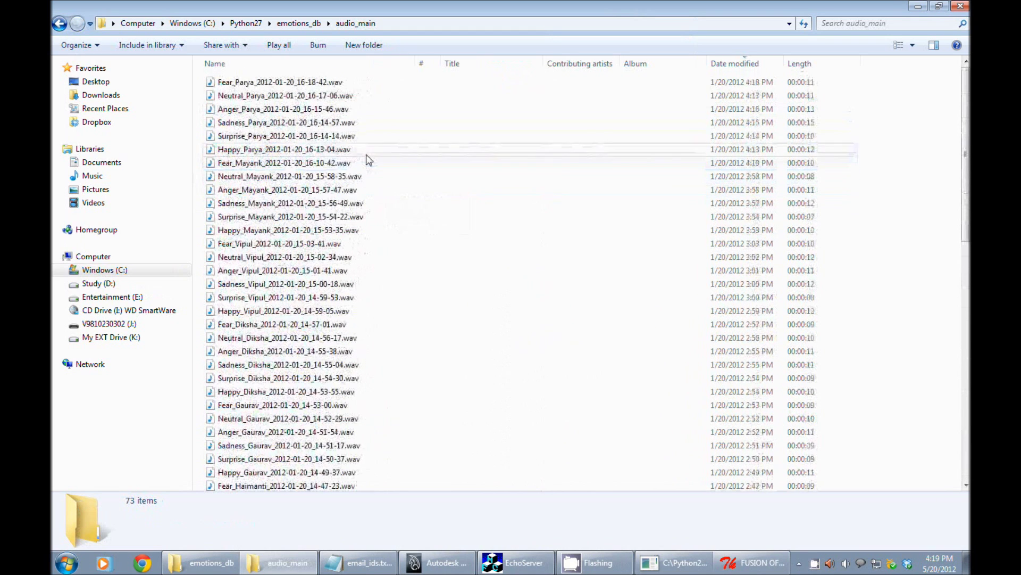
{"action": "left_click", "coordinate": [297, 23]}
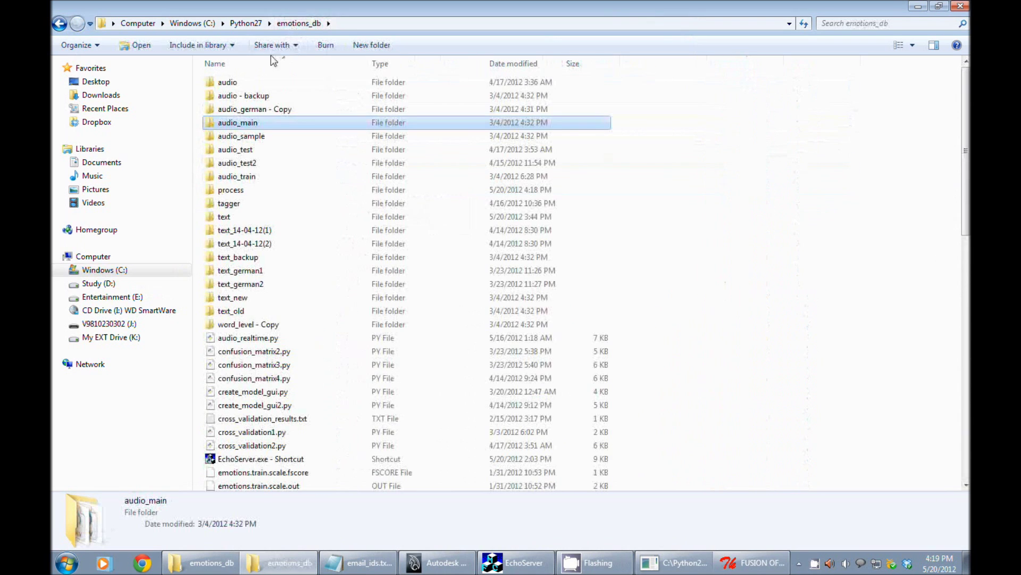
{"action": "double_click", "coordinate": [250, 108]}
{"action": "scroll", "coordinate": [274, 120], "scroll_direction": "down", "scroll_amount": 4}
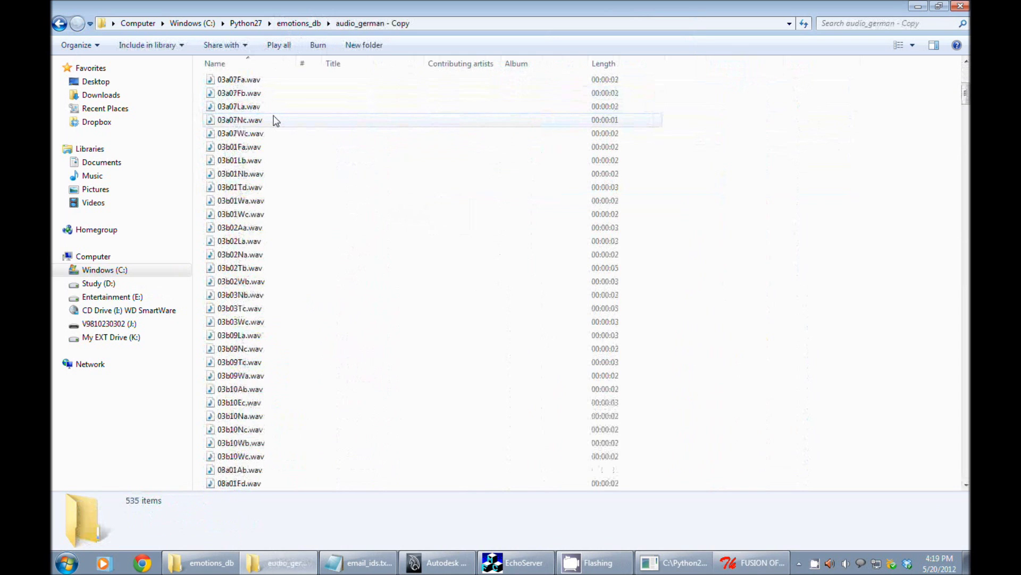
{"action": "scroll", "coordinate": [274, 119], "scroll_direction": "down", "scroll_amount": 4}
{"action": "scroll", "coordinate": [273, 120], "scroll_direction": "down", "scroll_amount": 4}
{"action": "scroll", "coordinate": [274, 120], "scroll_direction": "down", "scroll_amount": 4}
{"action": "scroll", "coordinate": [274, 119], "scroll_direction": "down", "scroll_amount": 2}
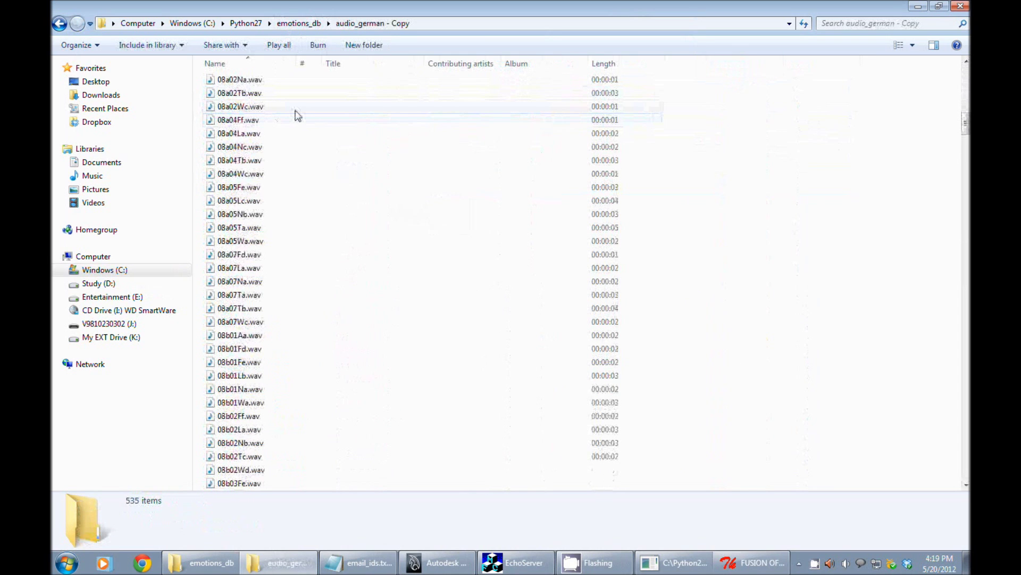
{"action": "scroll", "coordinate": [304, 116], "scroll_direction": "down", "scroll_amount": 5}
{"action": "scroll", "coordinate": [319, 112], "scroll_direction": "down", "scroll_amount": 5}
{"action": "scroll", "coordinate": [325, 107], "scroll_direction": "down", "scroll_amount": 5}
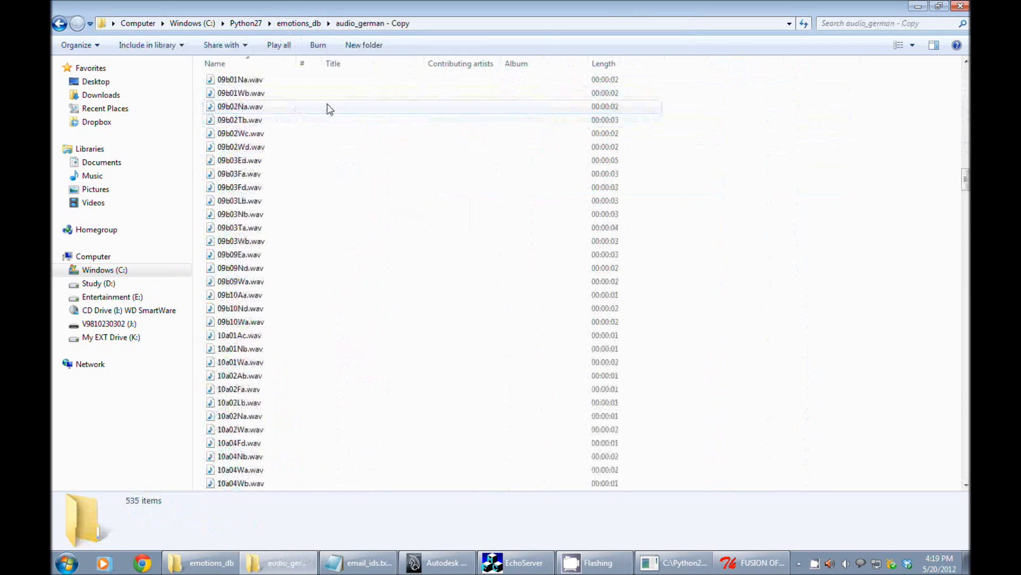
{"action": "scroll", "coordinate": [327, 108], "scroll_direction": "down", "scroll_amount": 5}
{"action": "scroll", "coordinate": [327, 107], "scroll_direction": "down", "scroll_amount": 5}
{"action": "scroll", "coordinate": [326, 109], "scroll_direction": "down", "scroll_amount": 5}
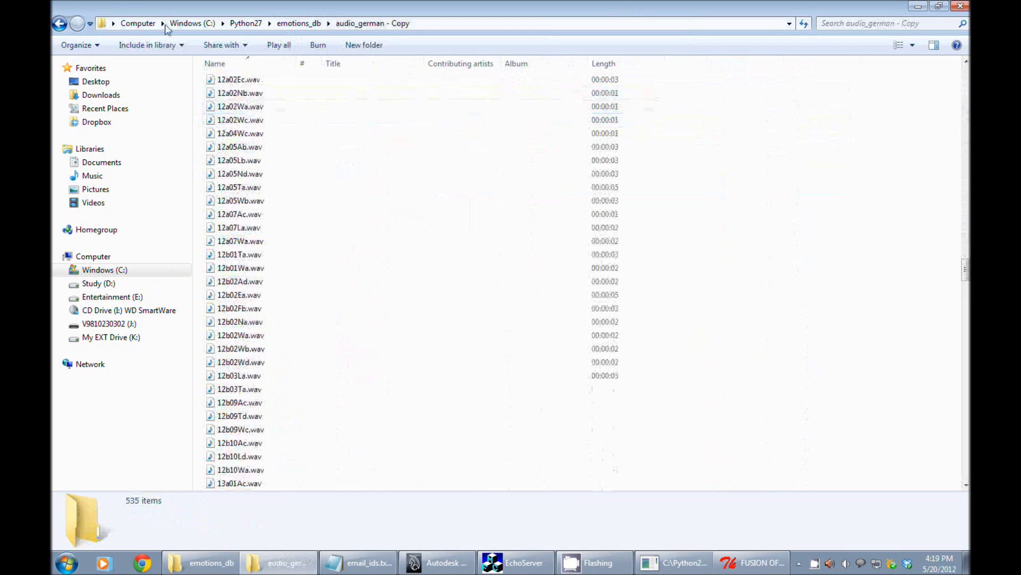
{"action": "left_click", "coordinate": [59, 23]}
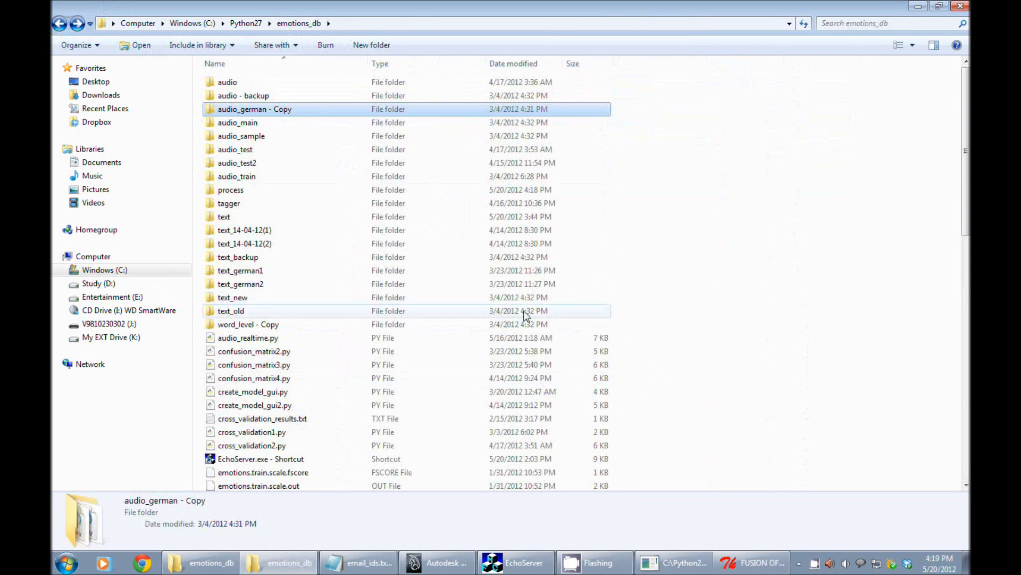
{"action": "double_click", "coordinate": [225, 194]}
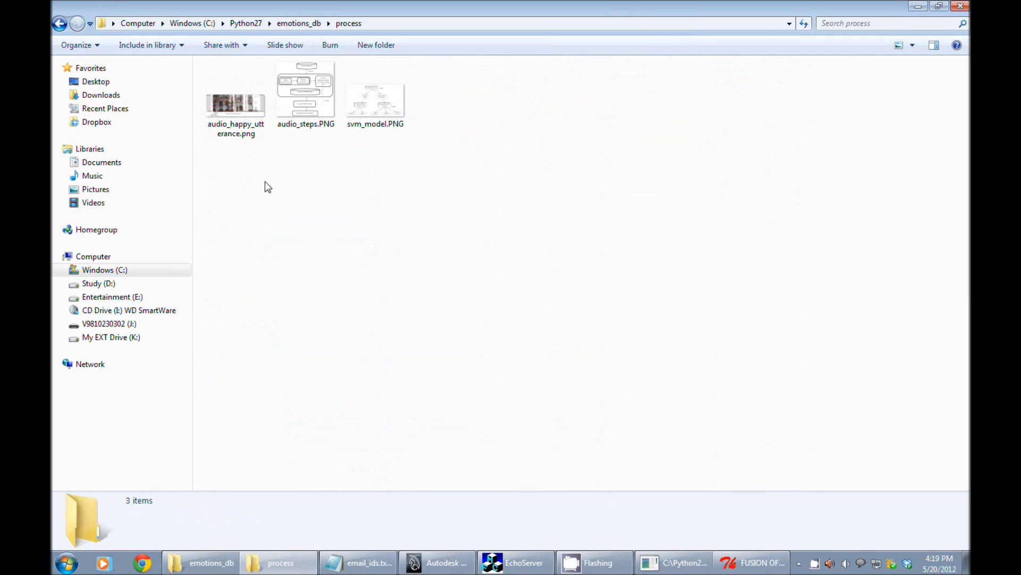
Open audio_happy_utterance.png and view the audio_steps speech pipeline diagram.
{"action": "double_click", "coordinate": [236, 127]}
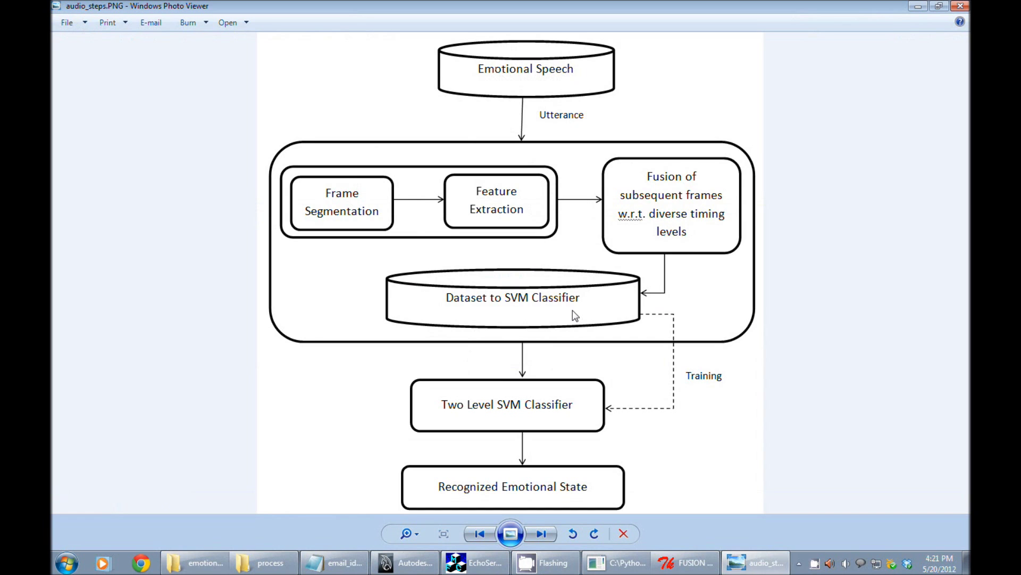
Close the audio_steps diagram and open svm_model.PNG.
{"action": "left_click", "coordinate": [961, 6]}
{"action": "double_click", "coordinate": [358, 104]}
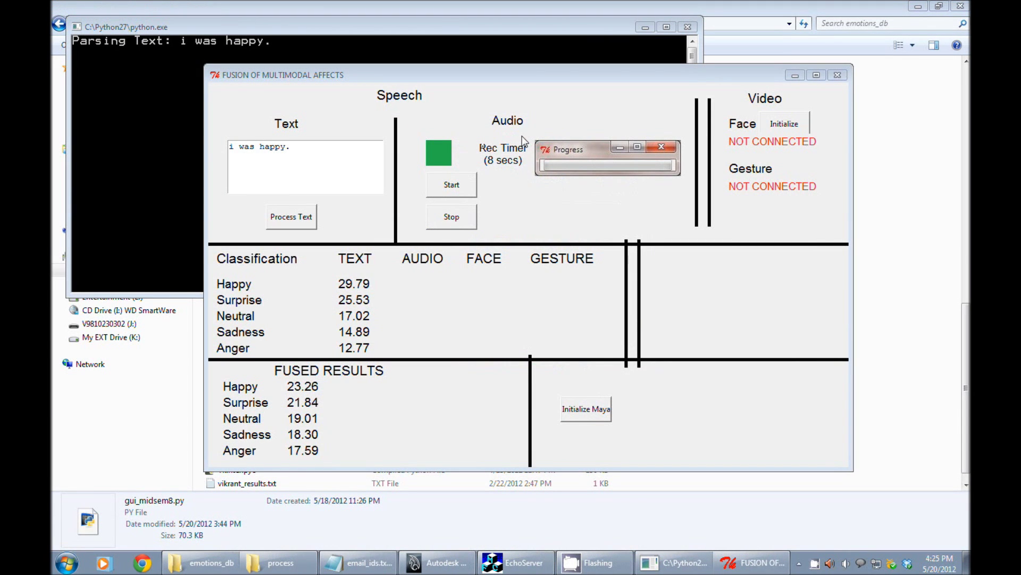
Stop the audio recording so Surprise-led audio and fused scores appear.
{"action": "left_click", "coordinate": [451, 184]}
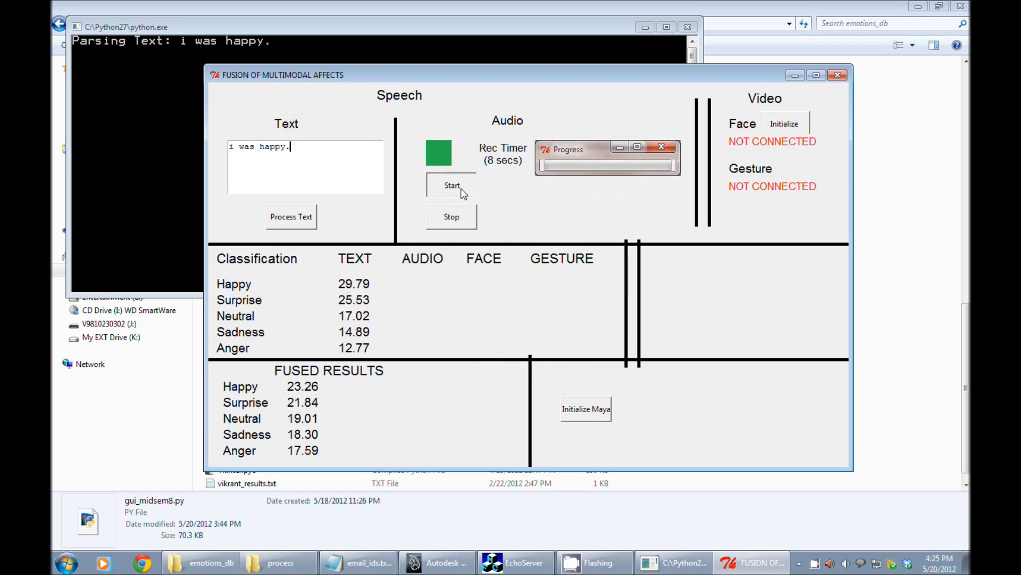
{"action": "left_click", "coordinate": [456, 221]}
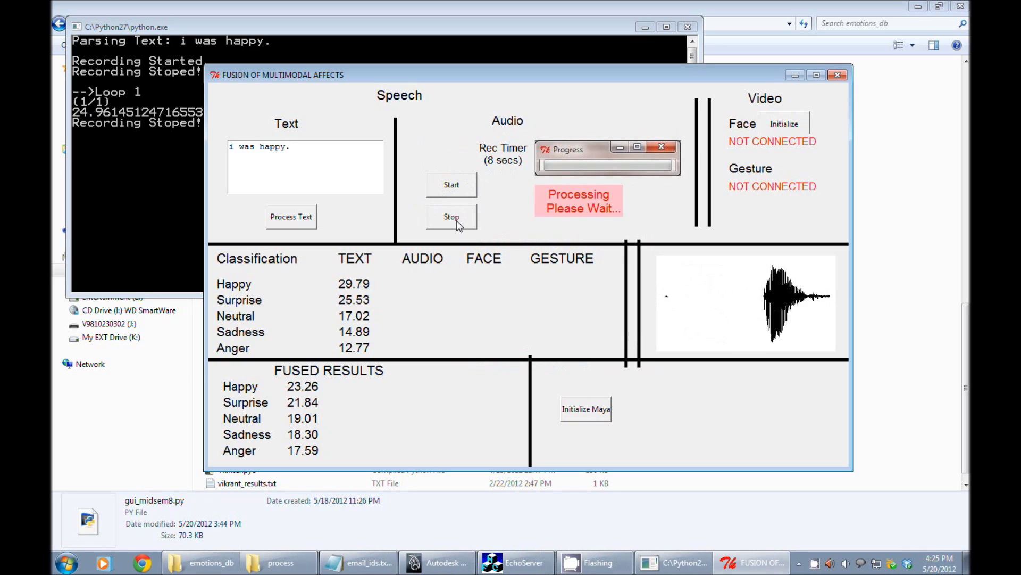
{"action": "left_click", "coordinate": [457, 221]}
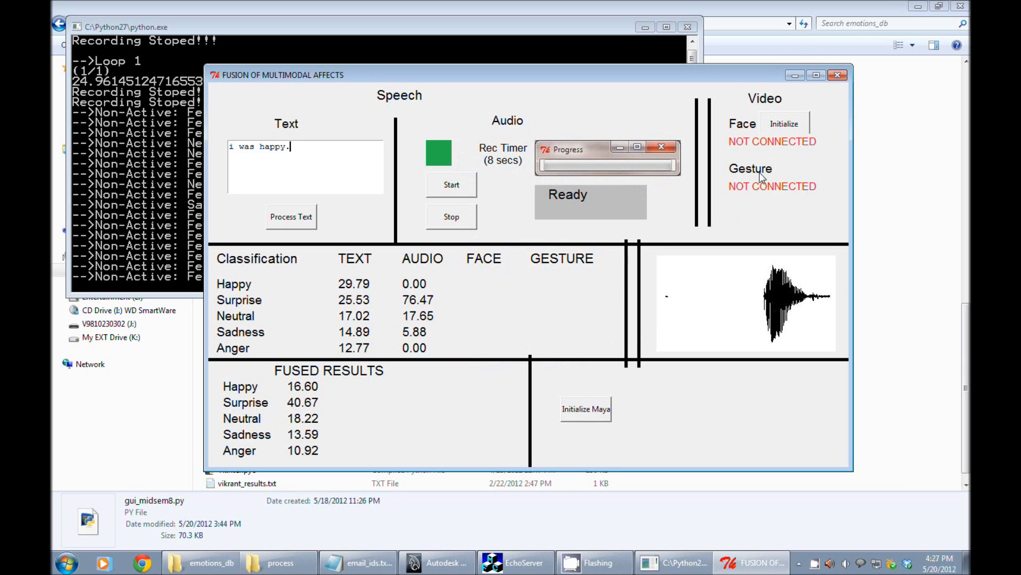
Start EchoServer listening on port 8084, then return to the fusion window.
{"action": "left_click", "coordinate": [520, 564]}
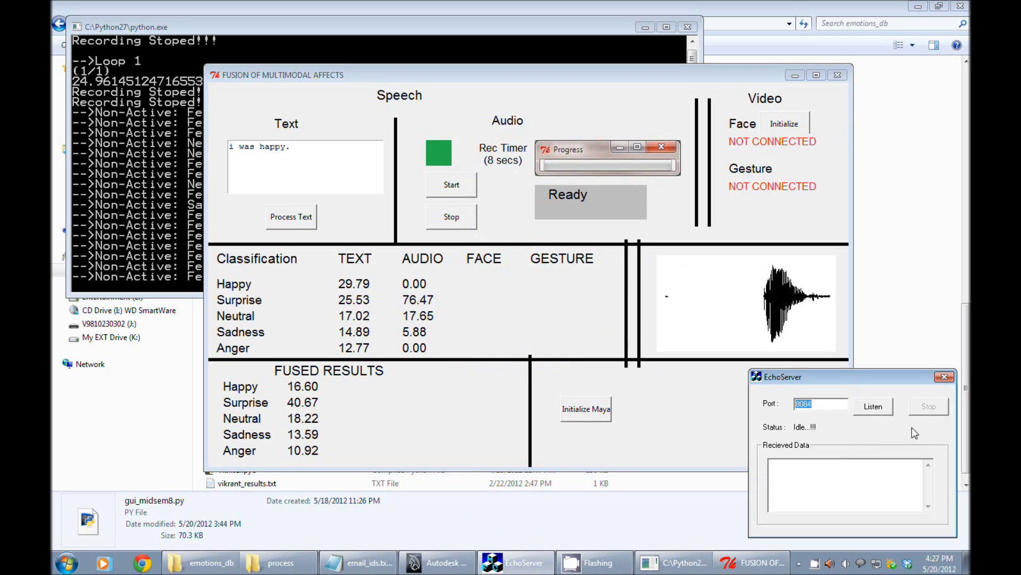
{"action": "left_click", "coordinate": [872, 409]}
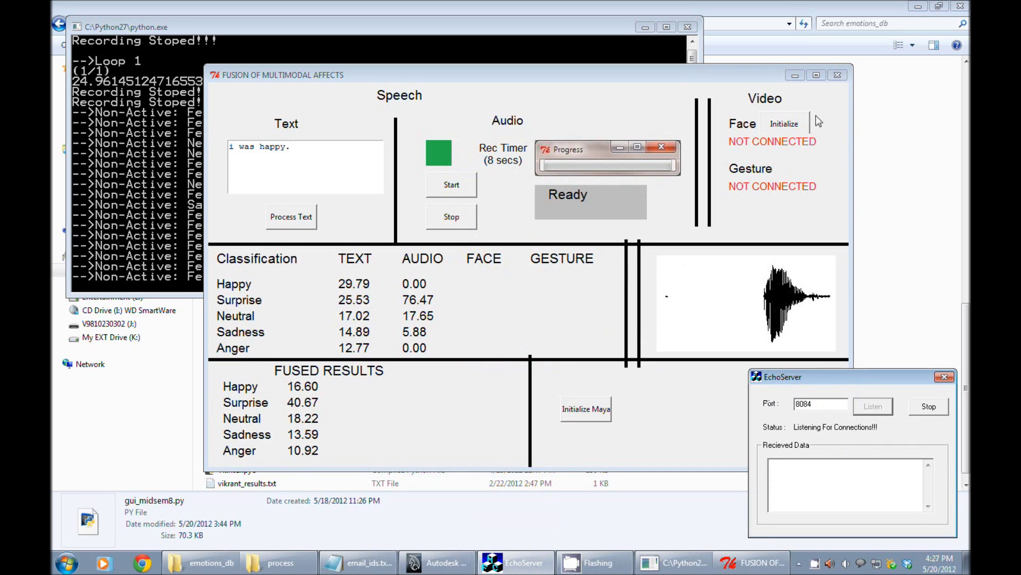
{"action": "left_click", "coordinate": [675, 76]}
{"action": "left_click", "coordinate": [786, 126]}
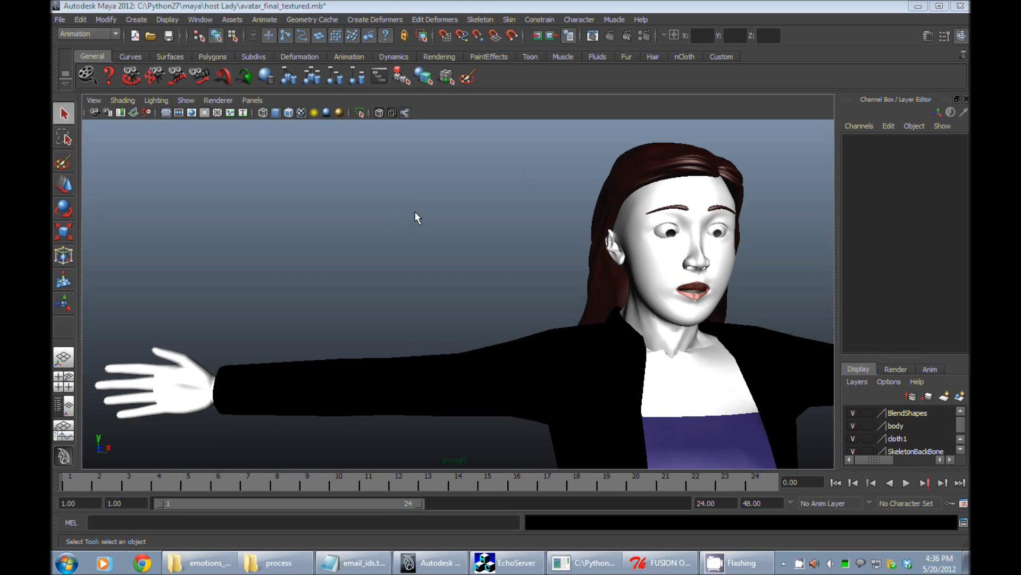
Execute the Python socket script in Maya's Script Editor.
{"action": "left_click", "coordinate": [201, 18]}
{"action": "mouse_move", "coordinate": [232, 37]}
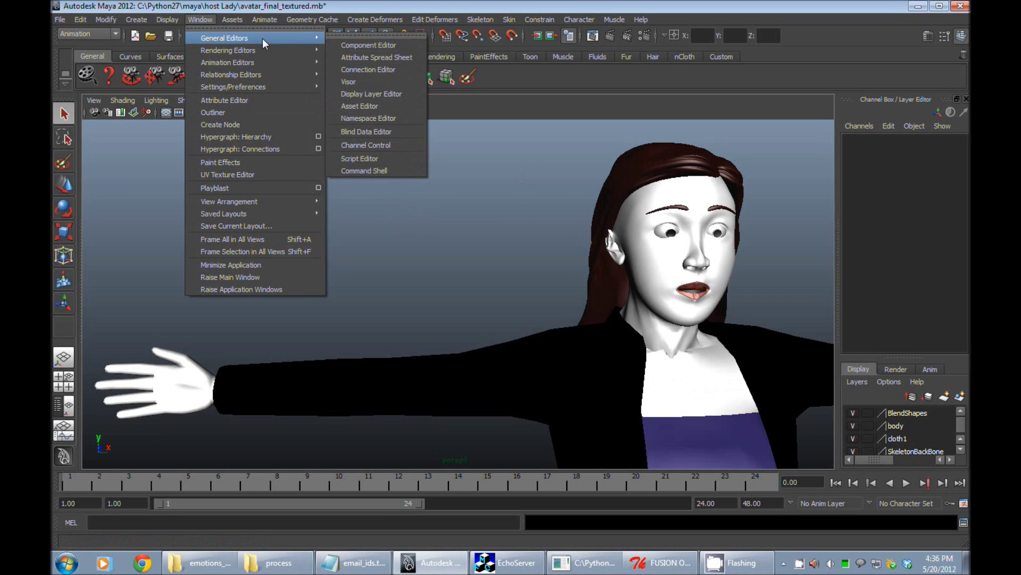
{"action": "left_click", "coordinate": [362, 157]}
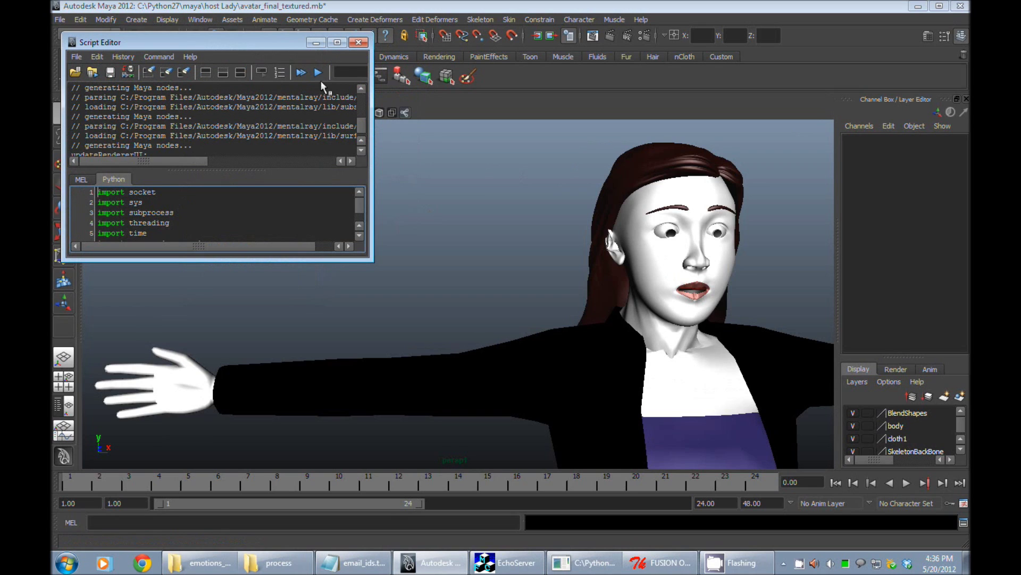
{"action": "left_click", "coordinate": [303, 73]}
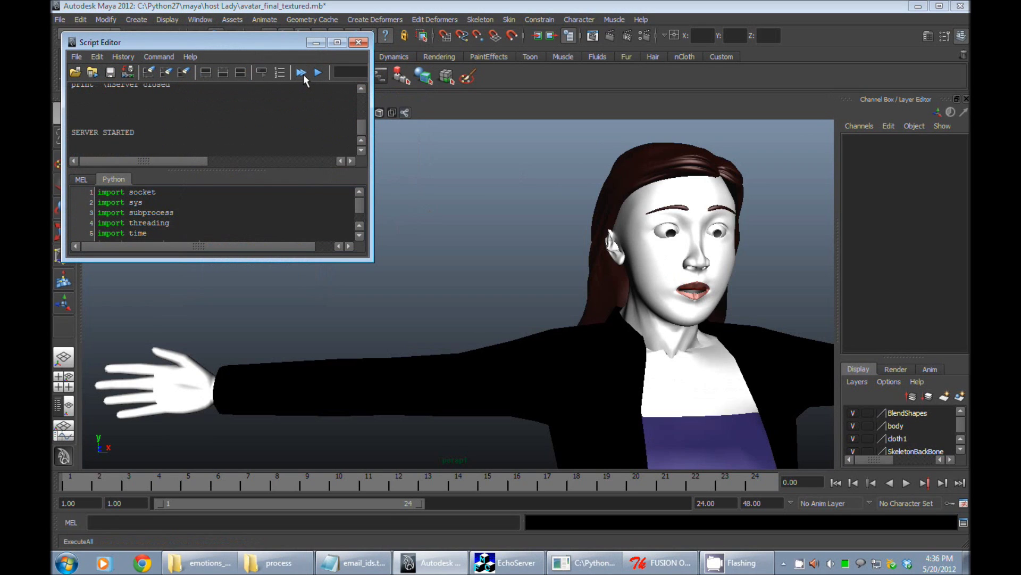
{"action": "left_click", "coordinate": [661, 563]}
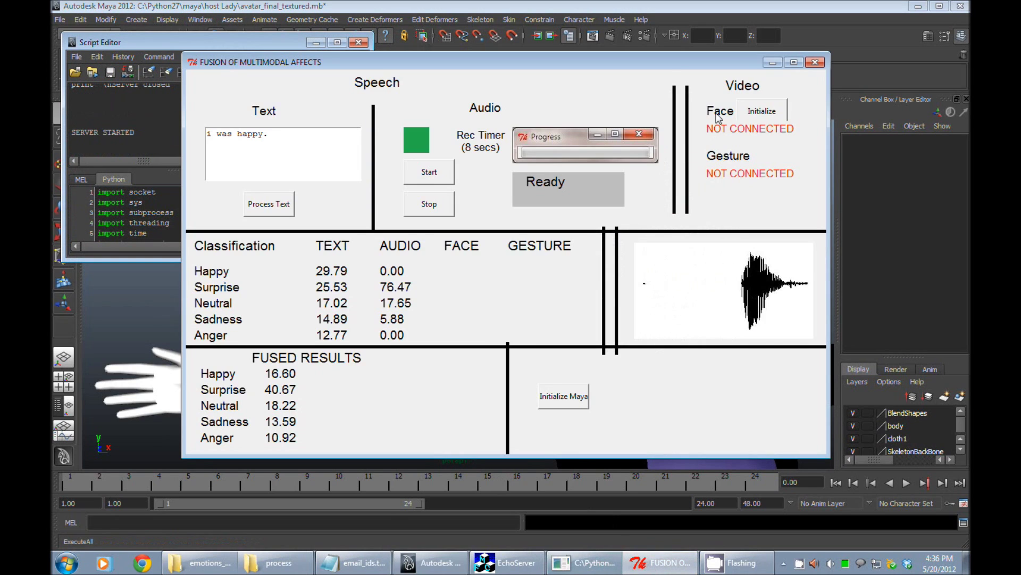
Move the fusion window left and start EchoServer listening.
{"action": "left_click_drag", "start_coordinate": [661, 64], "coordinate": [459, 52]}
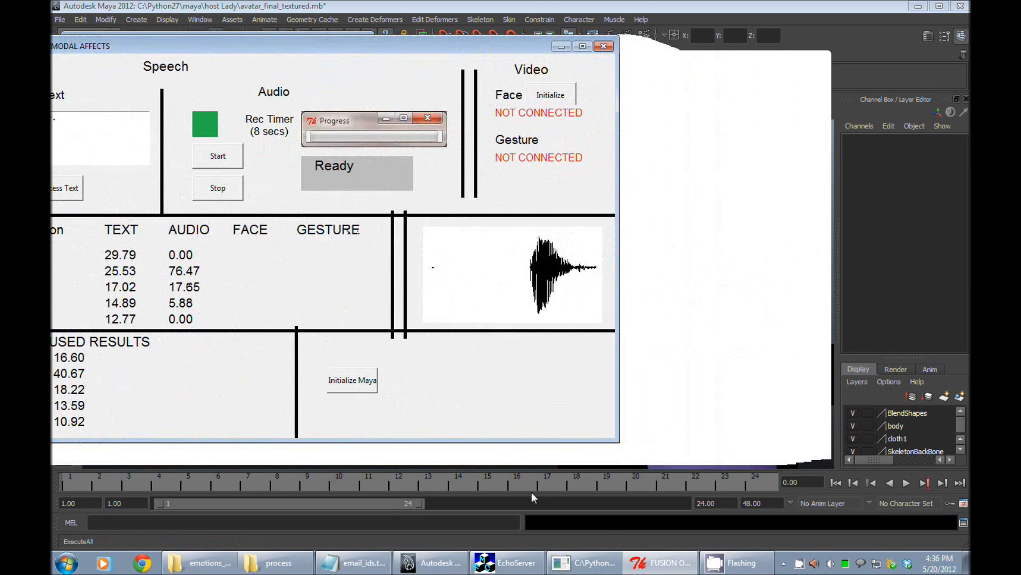
{"action": "left_click", "coordinate": [495, 563]}
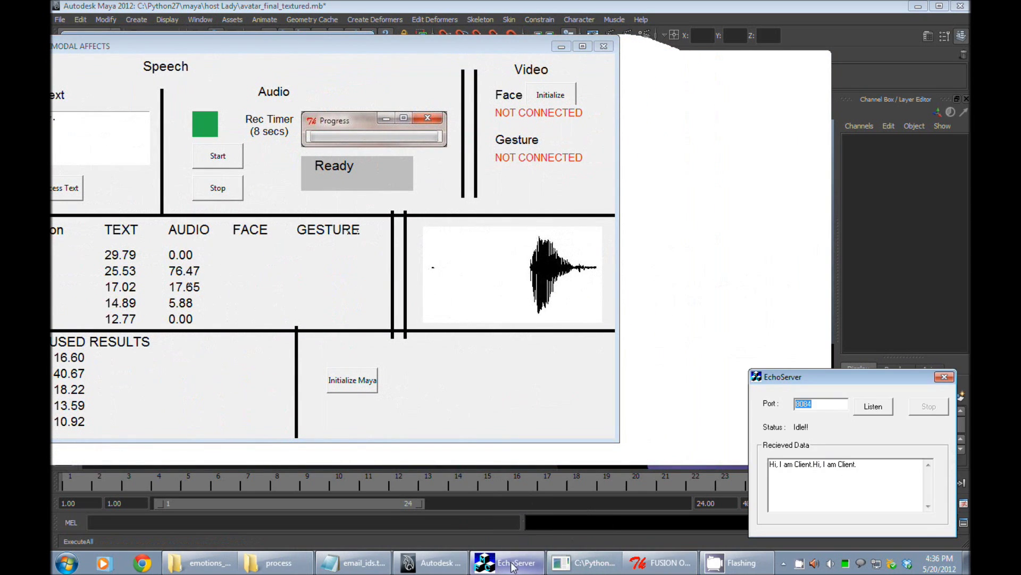
{"action": "left_click", "coordinate": [873, 406]}
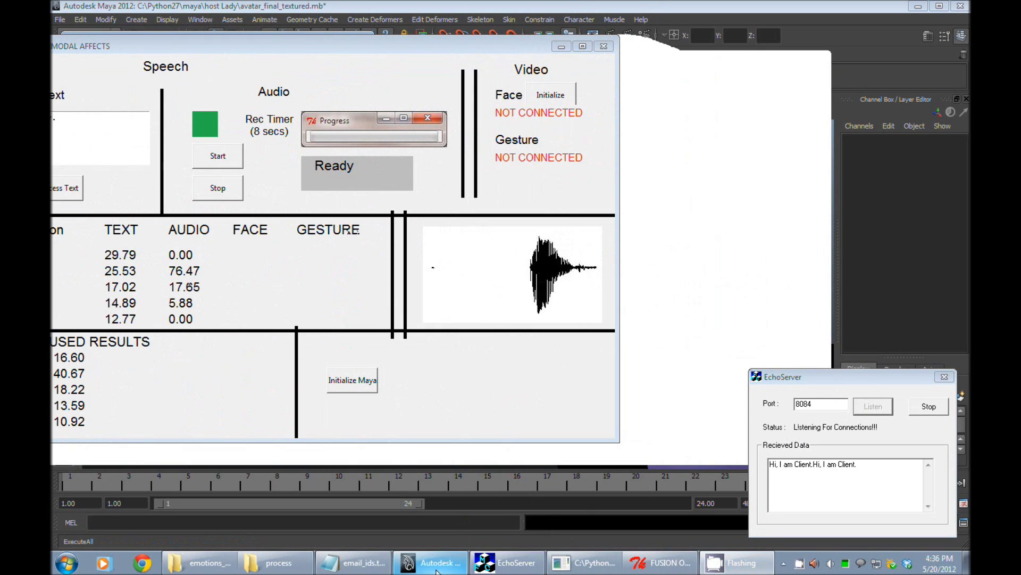
Initialise the Maya connection and start sending fused emotions to the avatar.
{"action": "left_click", "coordinate": [739, 563]}
{"action": "left_click", "coordinate": [550, 97]}
{"action": "left_click", "coordinate": [357, 383]}
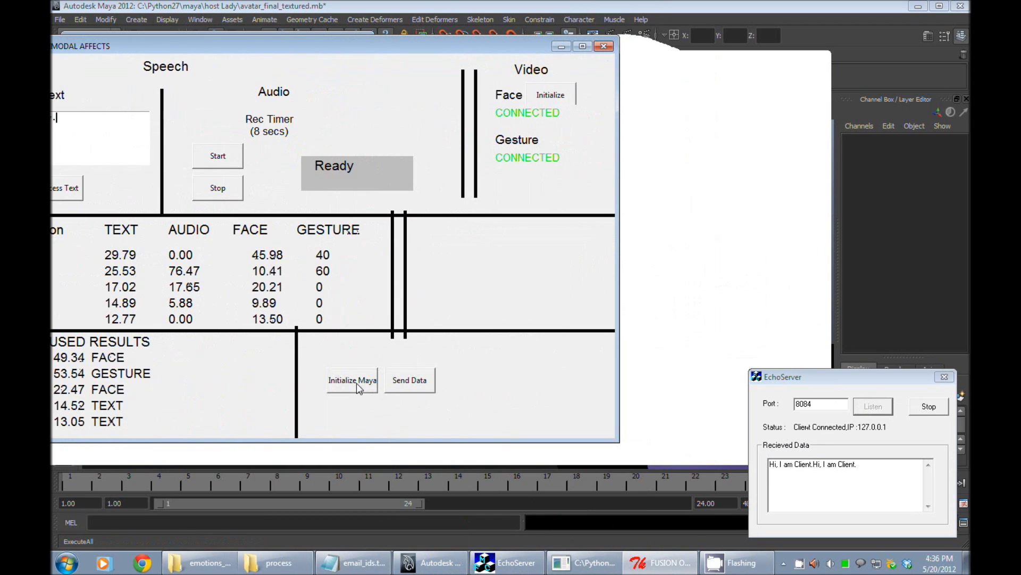
{"action": "left_click", "coordinate": [410, 388]}
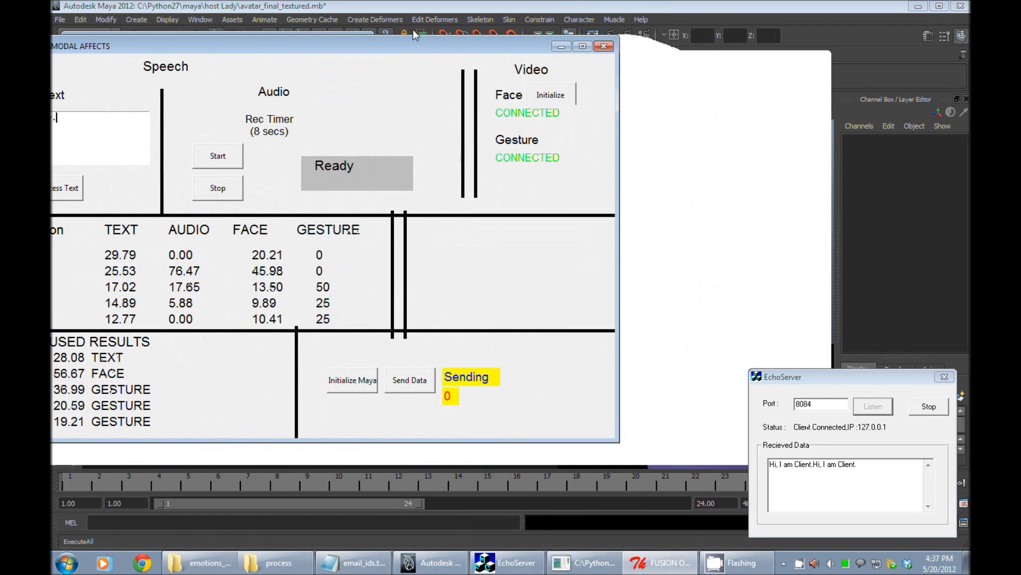
Reposition the fusion window to reveal the avatar, then switch to the Notepad note.
{"action": "left_click_drag", "start_coordinate": [422, 48], "coordinate": [408, 50]}
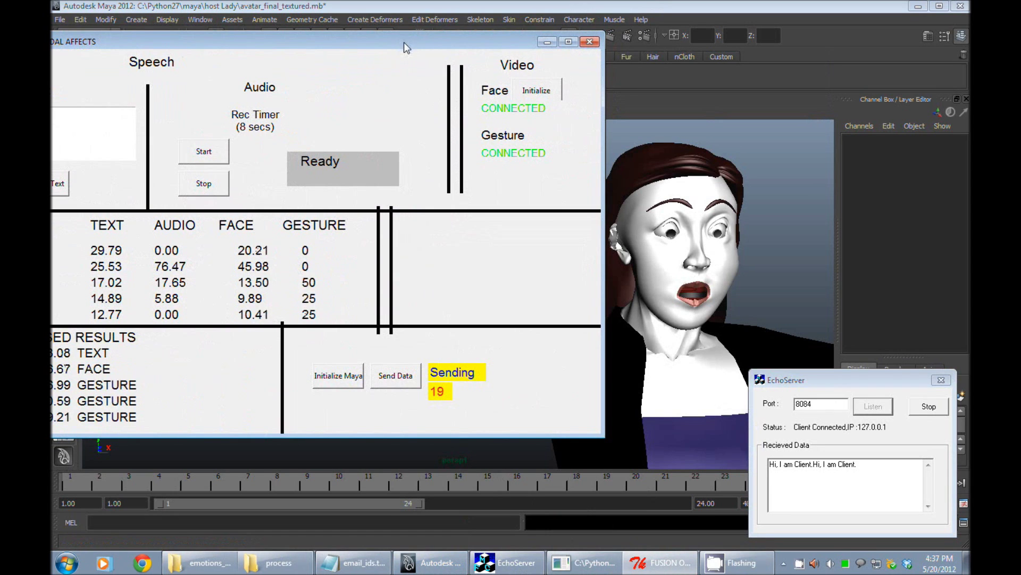
{"action": "left_click_drag", "start_coordinate": [404, 45], "coordinate": [455, 50]}
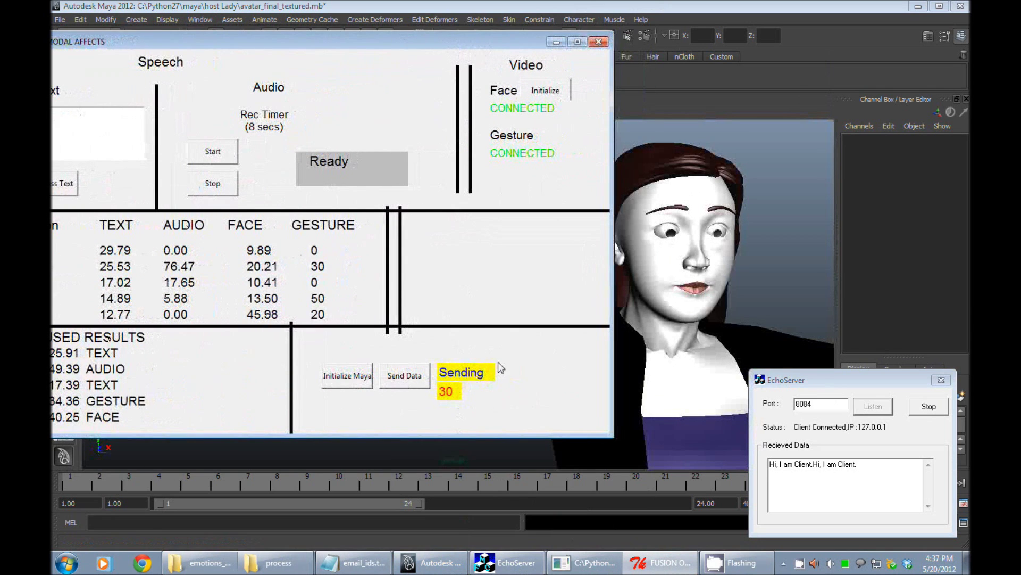
{"action": "key", "text": "alt+Tab"}
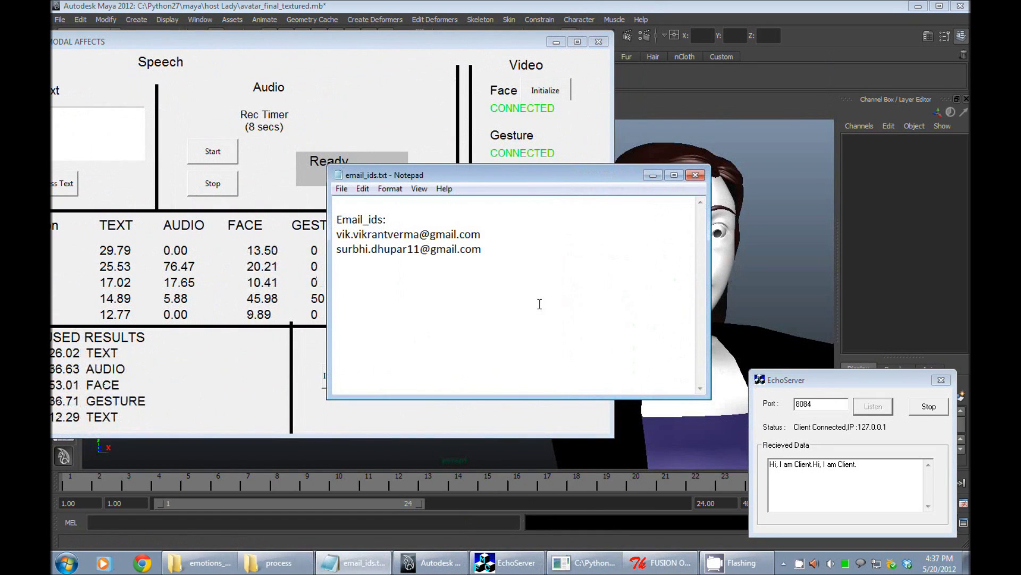